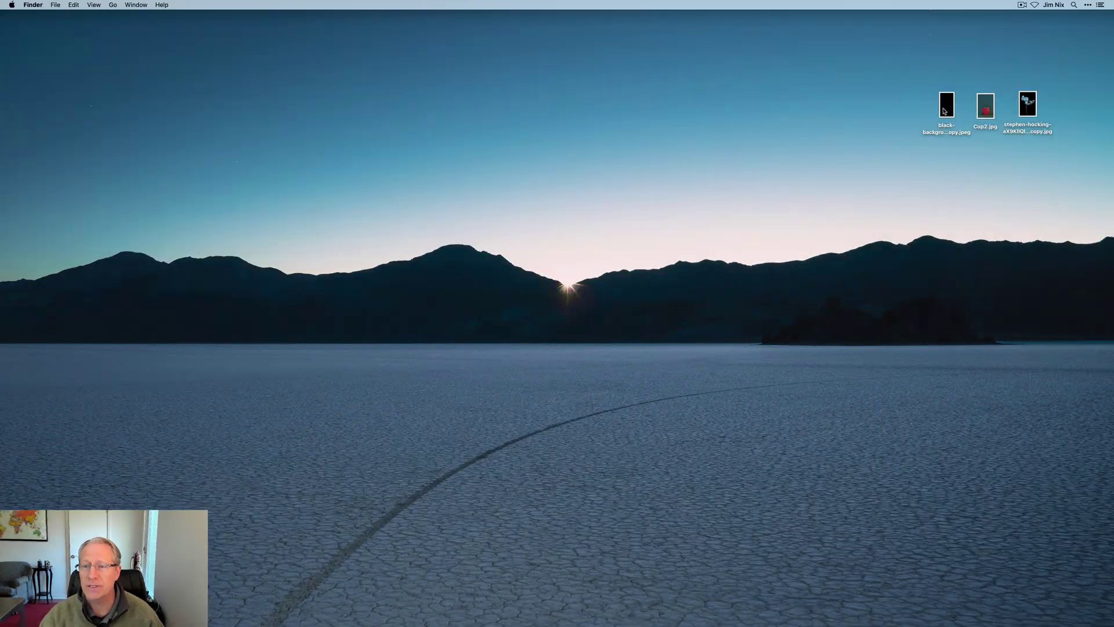
Look over Cup2.jpg and the smoke image, then select black-background…copy.jpeg on the desktop.
{"action": "left_click", "coordinate": [944, 110]}
{"action": "left_click", "coordinate": [992, 112]}
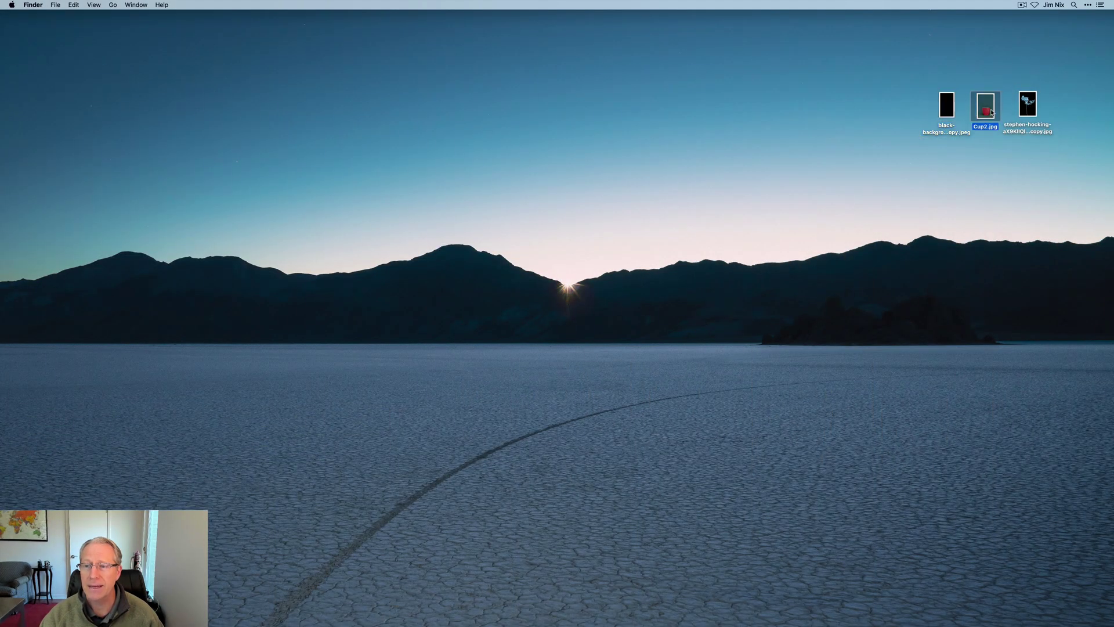
{"action": "left_click", "coordinate": [1028, 112]}
{"action": "left_click", "coordinate": [944, 110]}
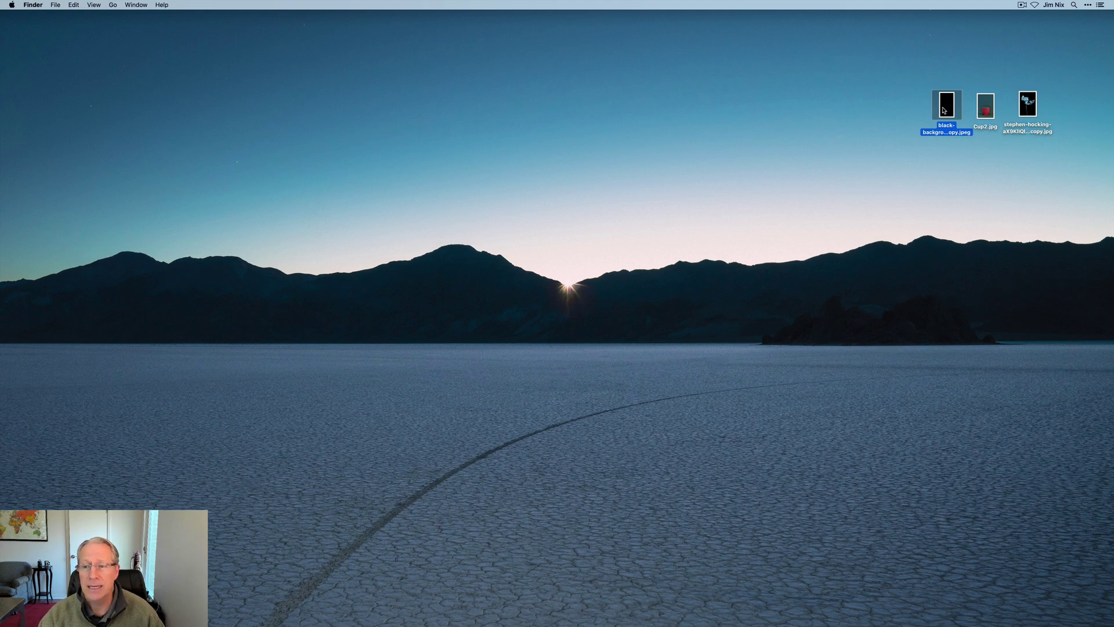
Open black-background…copy.jpeg in Pixelmator Pro and zoom the canvas to fit the window.
{"action": "left_click_drag", "start_coordinate": [944, 110], "coordinate": [473, 617]}
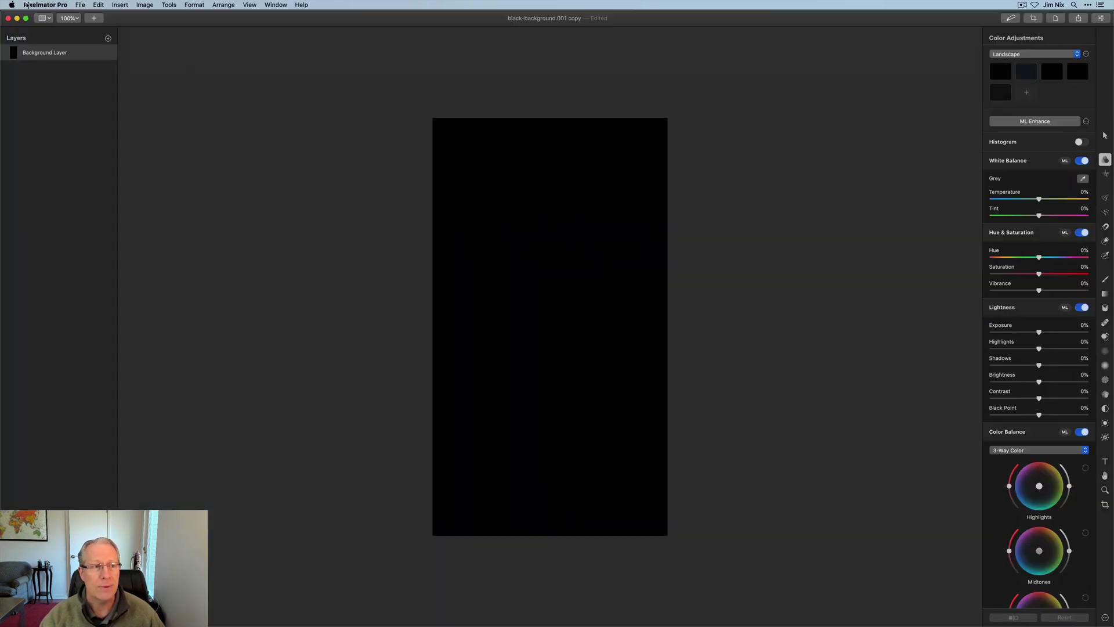
{"action": "left_click", "coordinate": [74, 16]}
{"action": "left_click", "coordinate": [76, 105]}
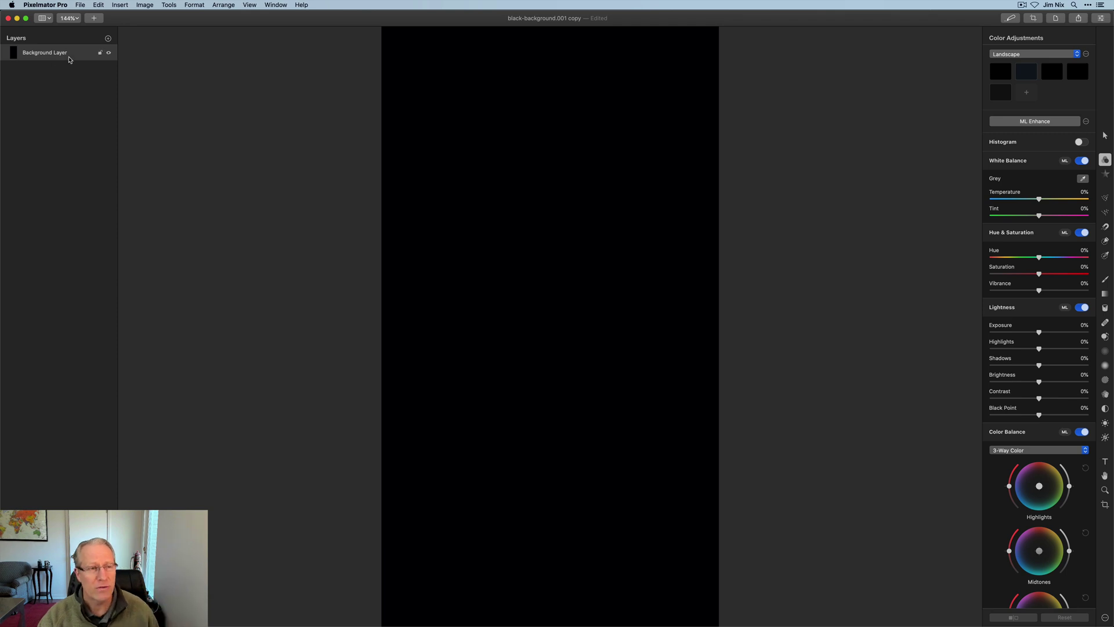
Insert Cup2.jpg as a new layer above the Background Layer.
{"action": "left_click", "coordinate": [108, 39]}
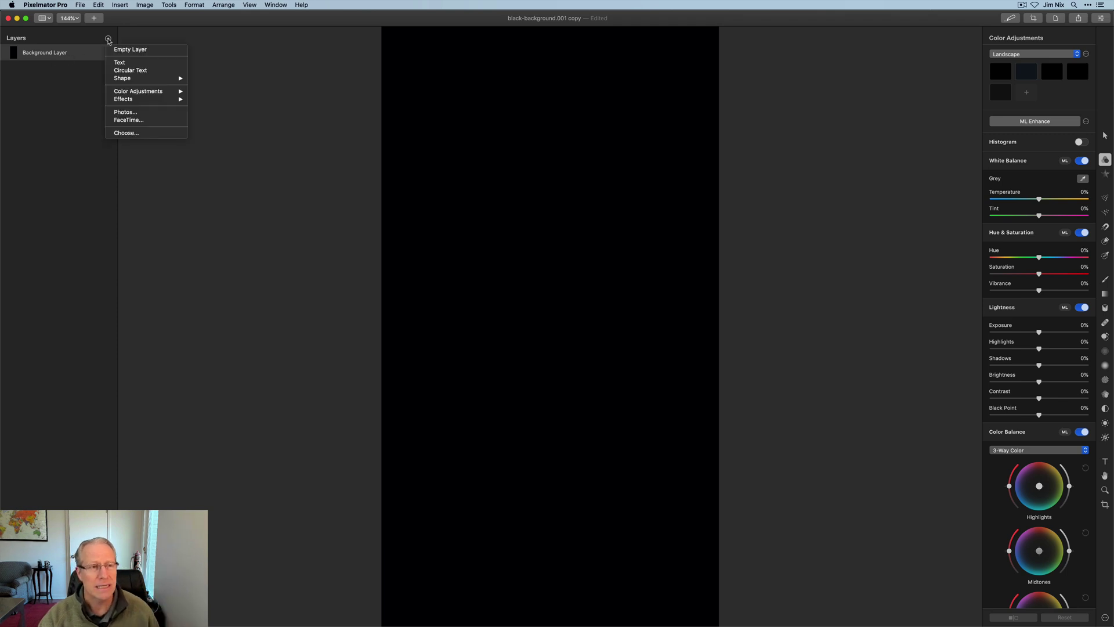
{"action": "left_click", "coordinate": [127, 133]}
{"action": "left_click", "coordinate": [471, 57]}
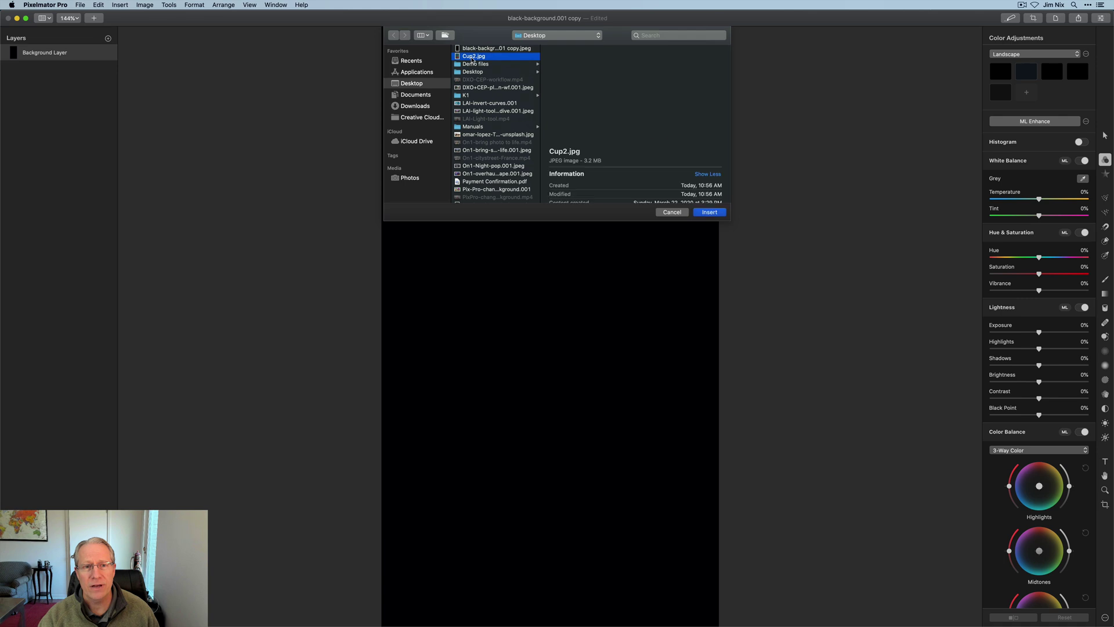
{"action": "left_click", "coordinate": [710, 213]}
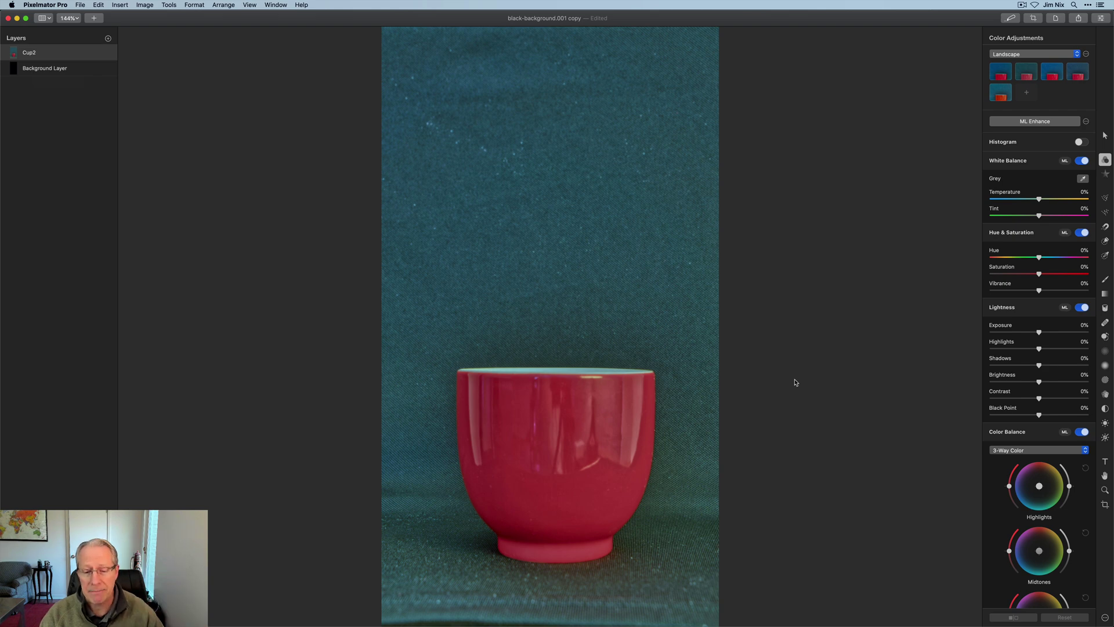
Start a new Quick Selection by brushing over the whole red cup.
{"action": "left_click", "coordinate": [1105, 243]}
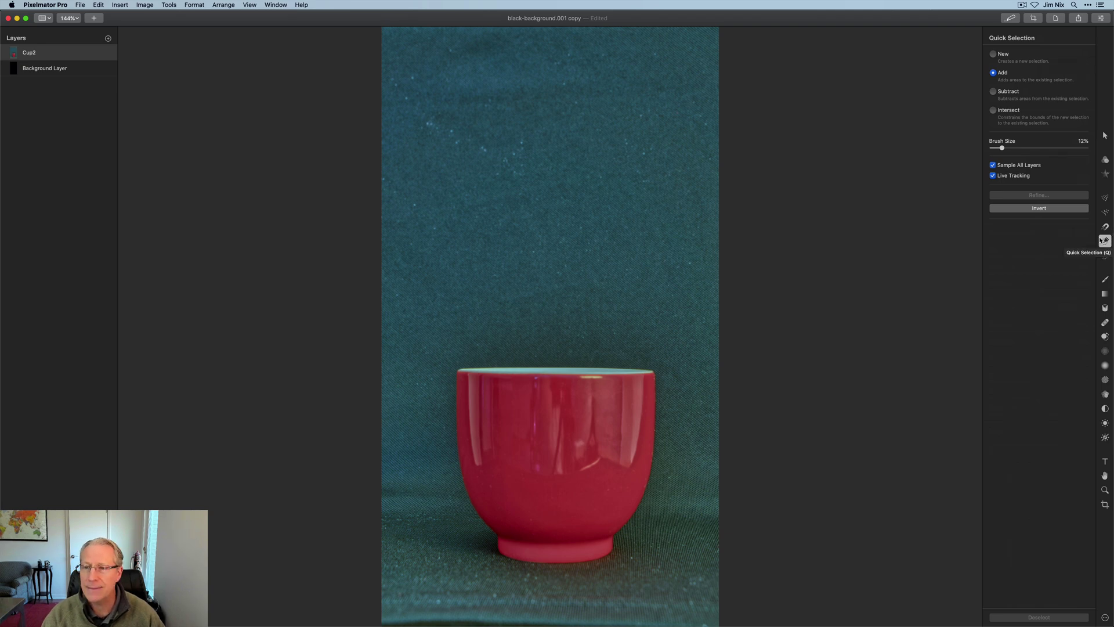
{"action": "left_click", "coordinate": [993, 54]}
{"action": "left_click", "coordinate": [496, 422]}
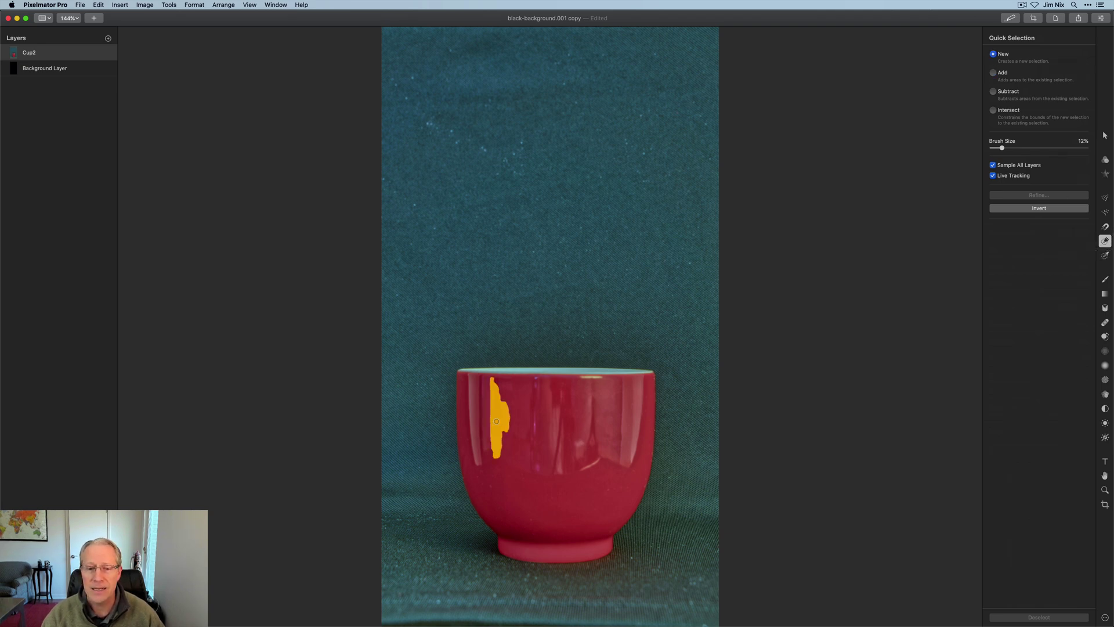
{"action": "mouse_move", "coordinate": [496, 421]}
{"action": "left_mouse_down"}
{"action": "mouse_move", "coordinate": [497, 371]}
{"action": "mouse_move", "coordinate": [597, 375]}
{"action": "mouse_move", "coordinate": [636, 412]}
{"action": "mouse_move", "coordinate": [618, 367]}
{"action": "mouse_move", "coordinate": [466, 374]}
{"action": "mouse_move", "coordinate": [493, 481]}
{"action": "mouse_move", "coordinate": [516, 441]}
{"action": "mouse_move", "coordinate": [580, 406]}
{"action": "mouse_move", "coordinate": [646, 401]}
{"action": "mouse_move", "coordinate": [616, 505]}
{"action": "mouse_move", "coordinate": [586, 499]}
{"action": "mouse_move", "coordinate": [563, 548]}
{"action": "mouse_move", "coordinate": [511, 552]}
{"action": "mouse_move", "coordinate": [494, 511]}
{"action": "mouse_move", "coordinate": [534, 464]}
{"action": "mouse_move", "coordinate": [584, 433]}
{"action": "mouse_move", "coordinate": [579, 475]}
{"action": "left_mouse_up"}
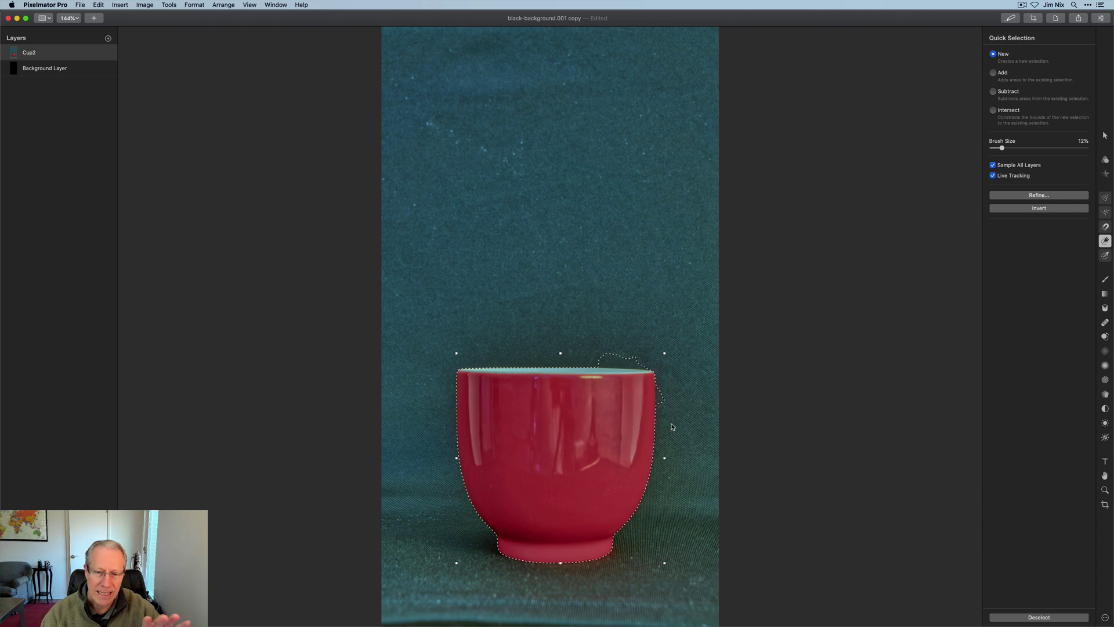
Subtract the stray selected patches above the cup's rim and beside the cup.
{"action": "left_click", "coordinate": [993, 91]}
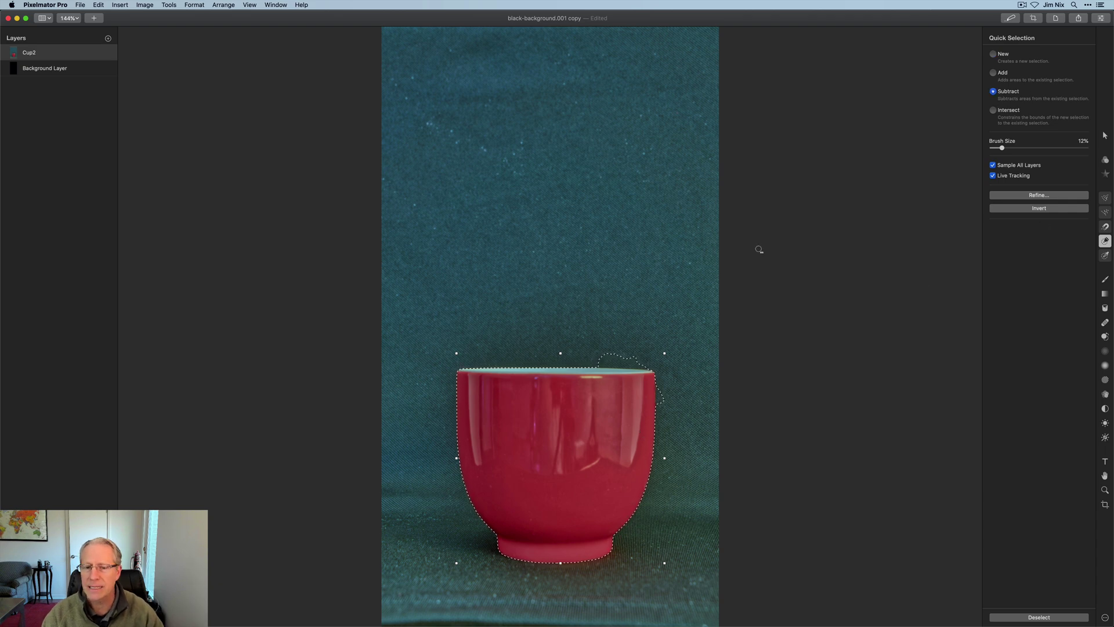
{"action": "mouse_move", "coordinate": [621, 347]}
{"action": "left_mouse_down"}
{"action": "mouse_move", "coordinate": [609, 357]}
{"action": "mouse_move", "coordinate": [653, 355]}
{"action": "left_mouse_up"}
{"action": "left_click_drag", "start_coordinate": [684, 388], "coordinate": [669, 399]}
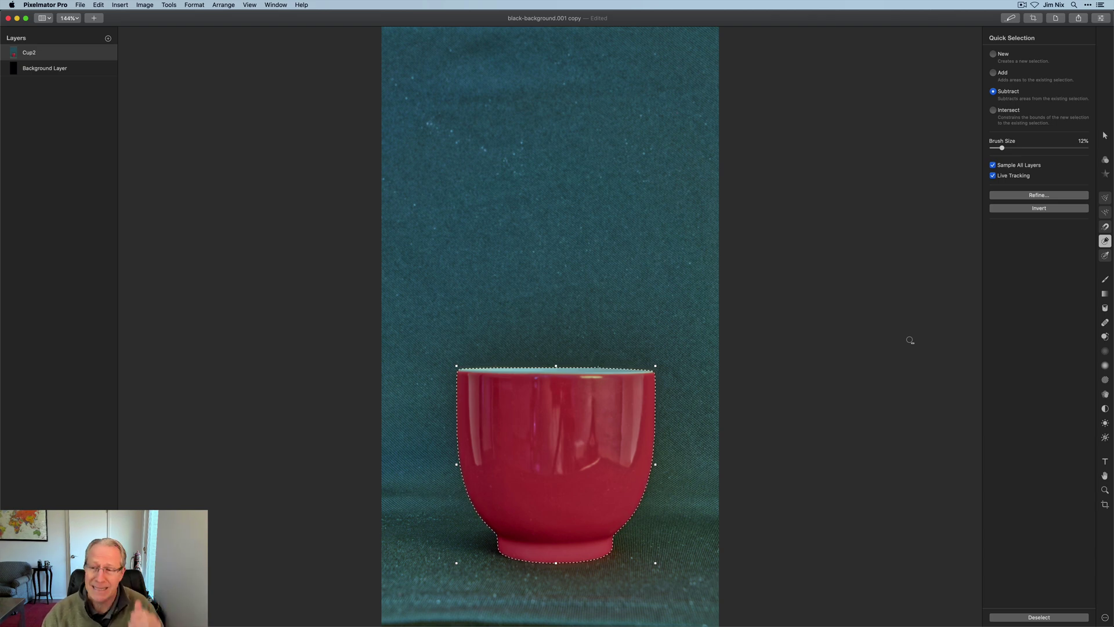
Invert the cup selection, delete the green cloth backdrop, and deselect.
{"action": "left_click", "coordinate": [1056, 211]}
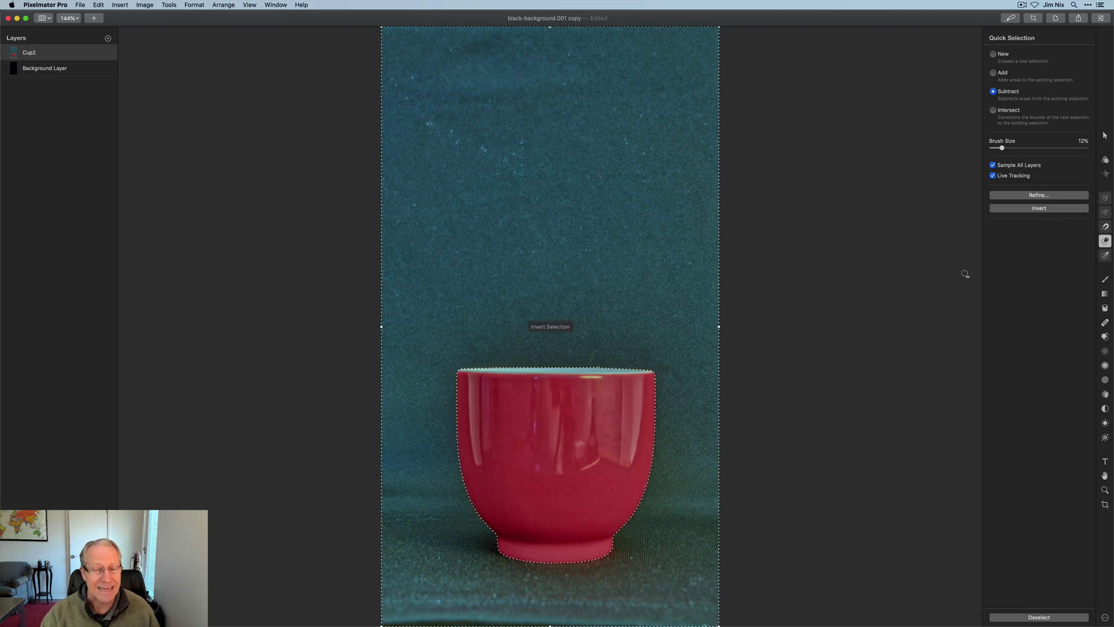
{"action": "key", "text": "Delete"}
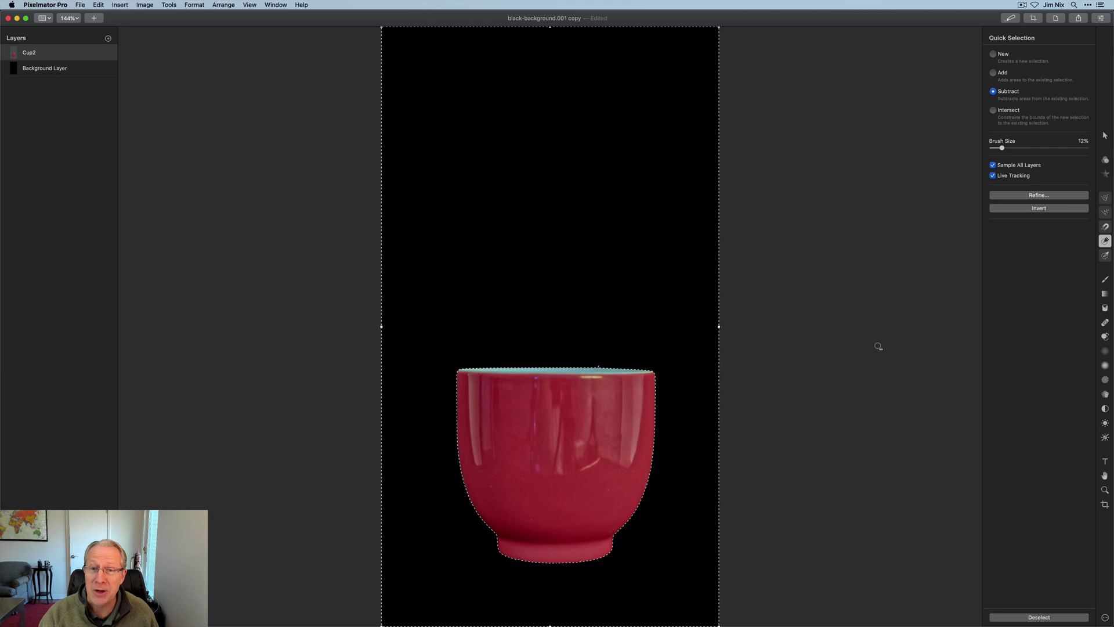
{"action": "left_click", "coordinate": [1024, 618]}
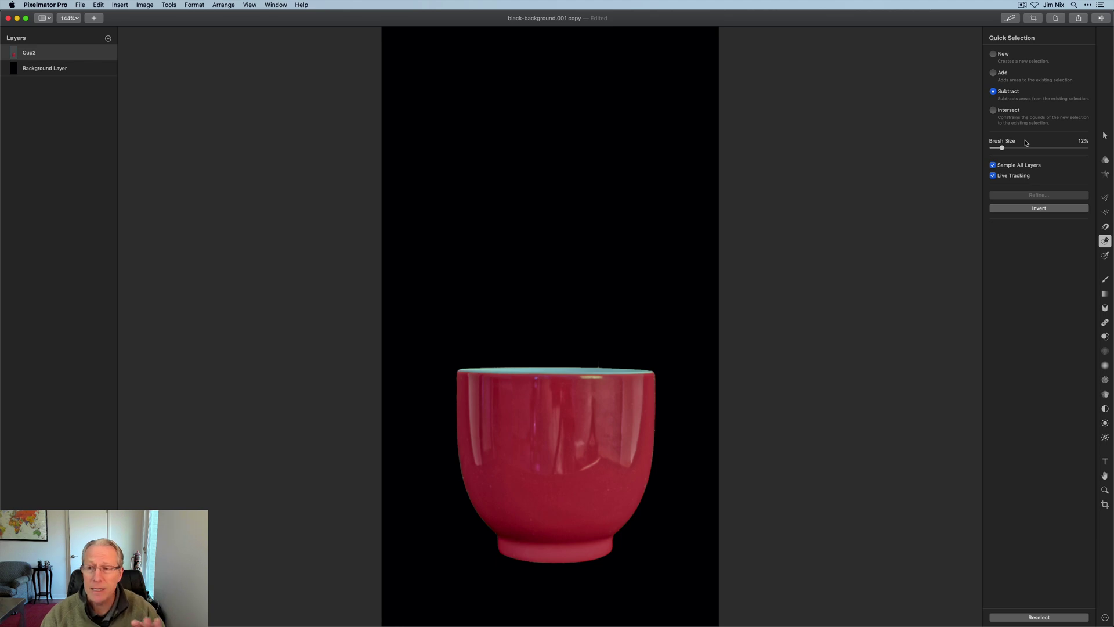
Scale the Cup2 layer up to 1299×1946 px and move it lower on the canvas.
{"action": "left_click", "coordinate": [1106, 135]}
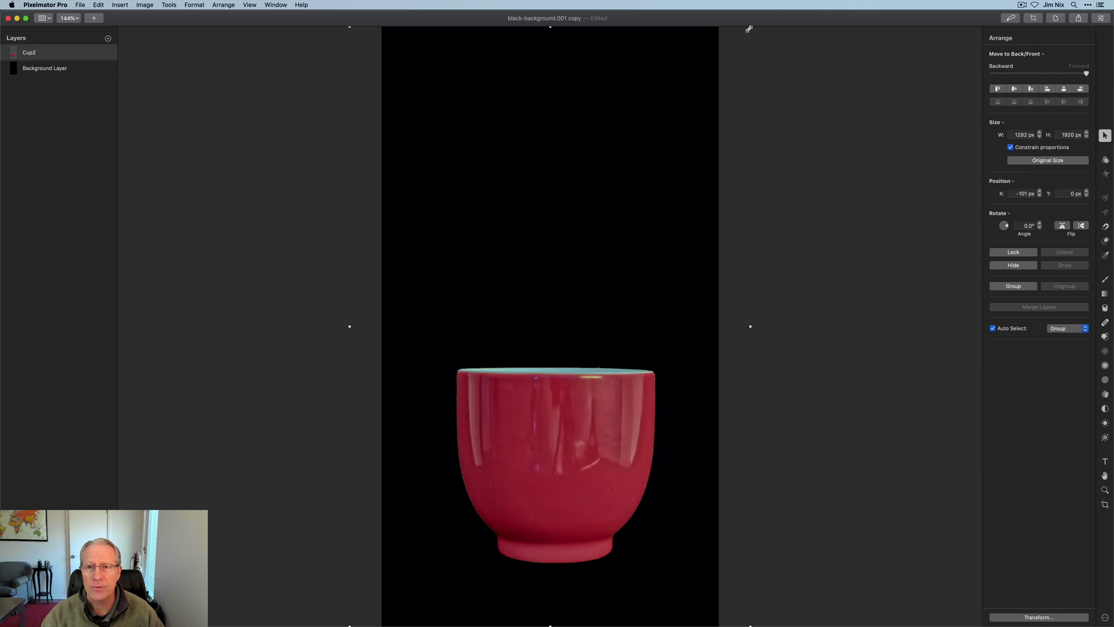
{"action": "left_click_drag", "start_coordinate": [749, 28], "coordinate": [798, 23]}
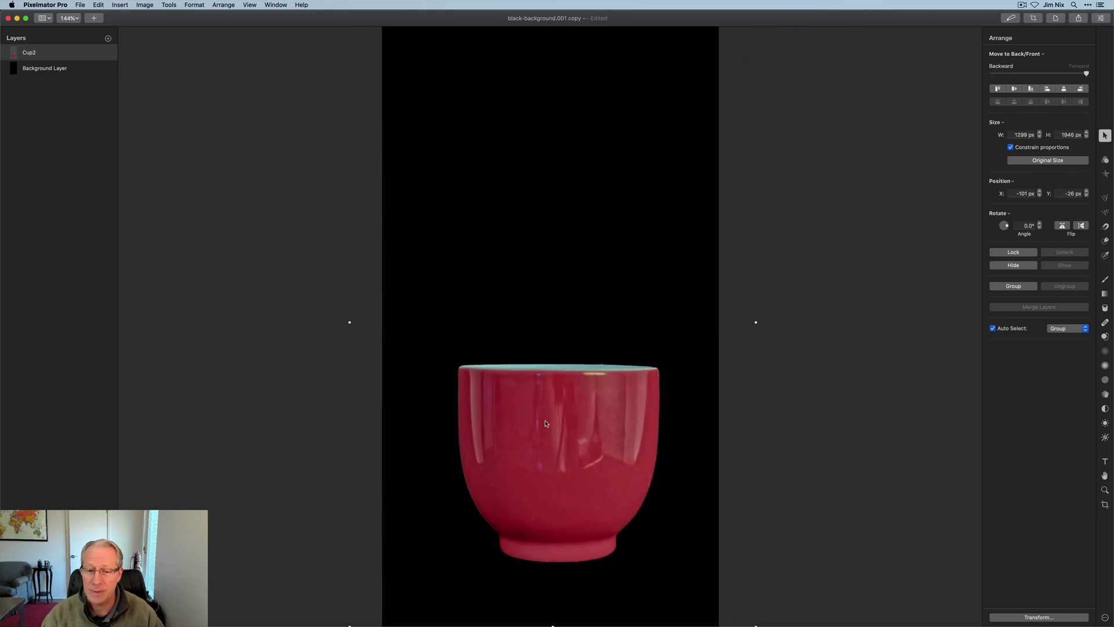
{"action": "left_click_drag", "start_coordinate": [546, 424], "coordinate": [551, 443]}
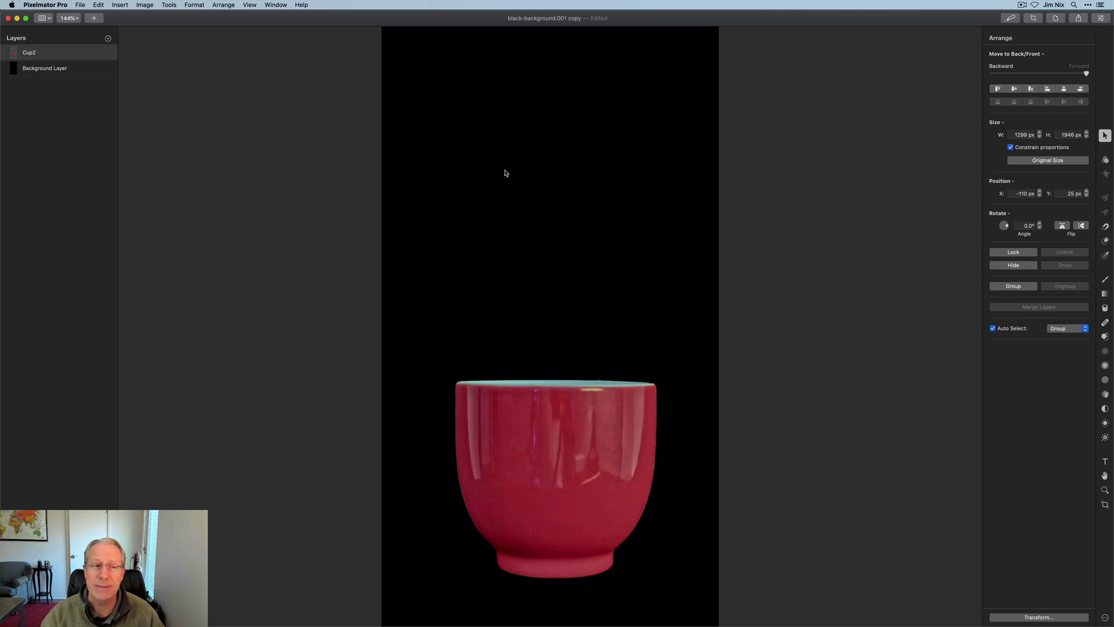
Insert stephen-hocking…copy.jpg as a new top layer and shrink it to 1850×2730 px.
{"action": "left_click", "coordinate": [108, 39]}
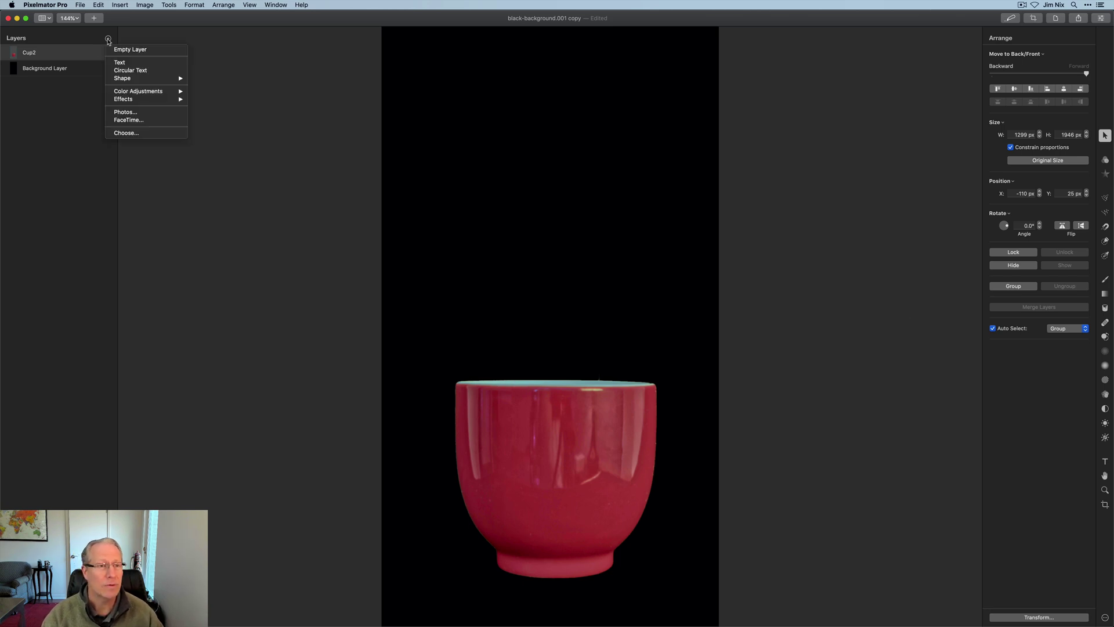
{"action": "left_click", "coordinate": [126, 133]}
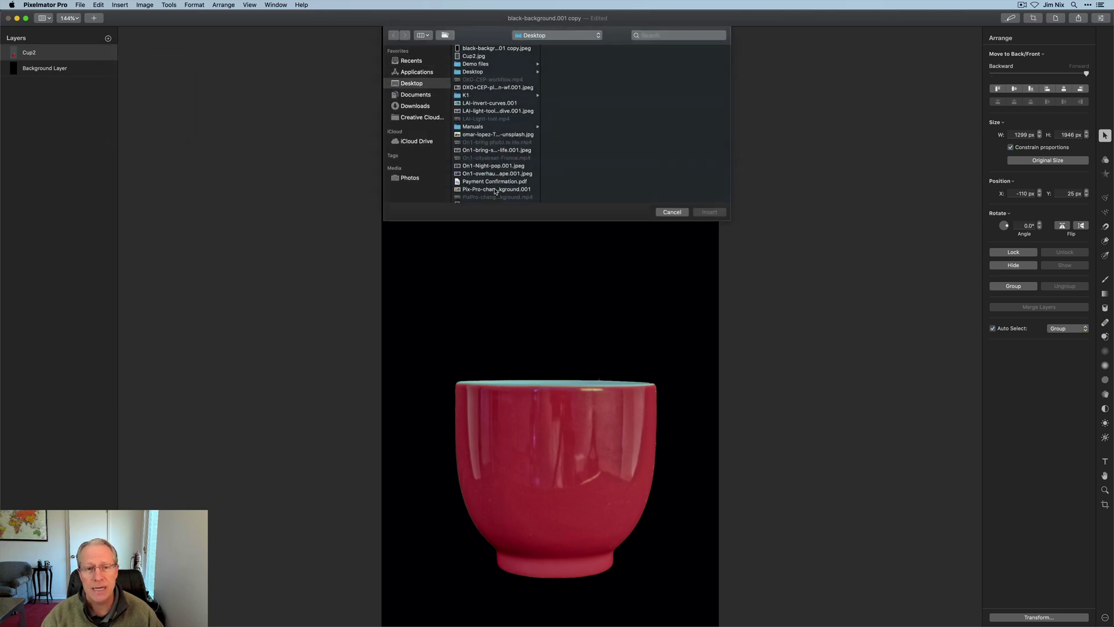
{"action": "scroll", "coordinate": [497, 189], "scroll_direction": "down", "scroll_amount": 2}
{"action": "left_click", "coordinate": [496, 183]}
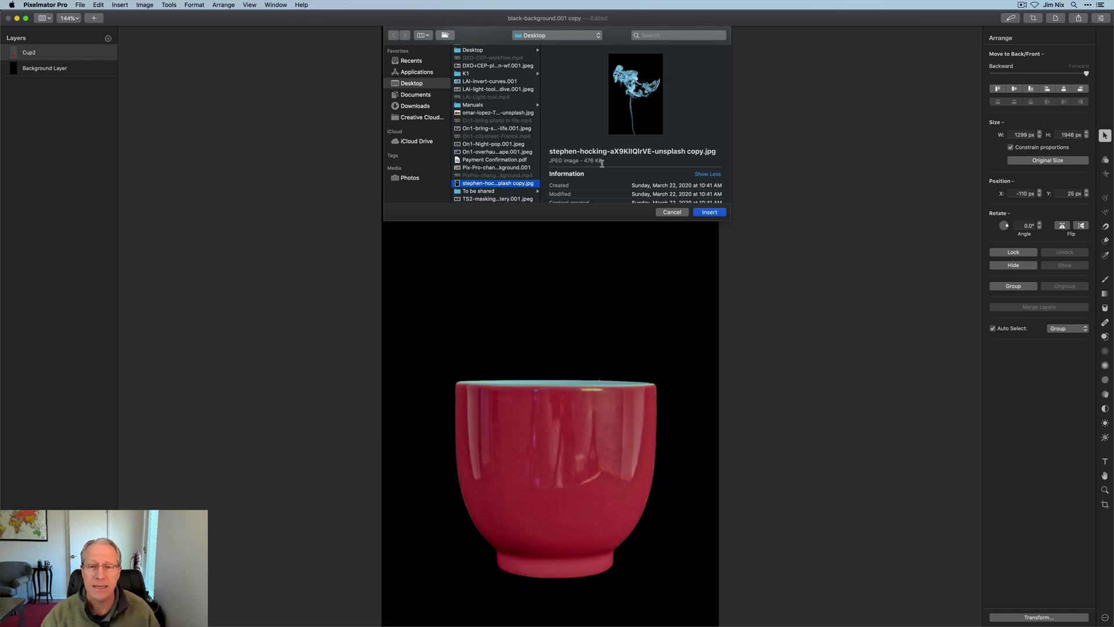
{"action": "left_click", "coordinate": [707, 211]}
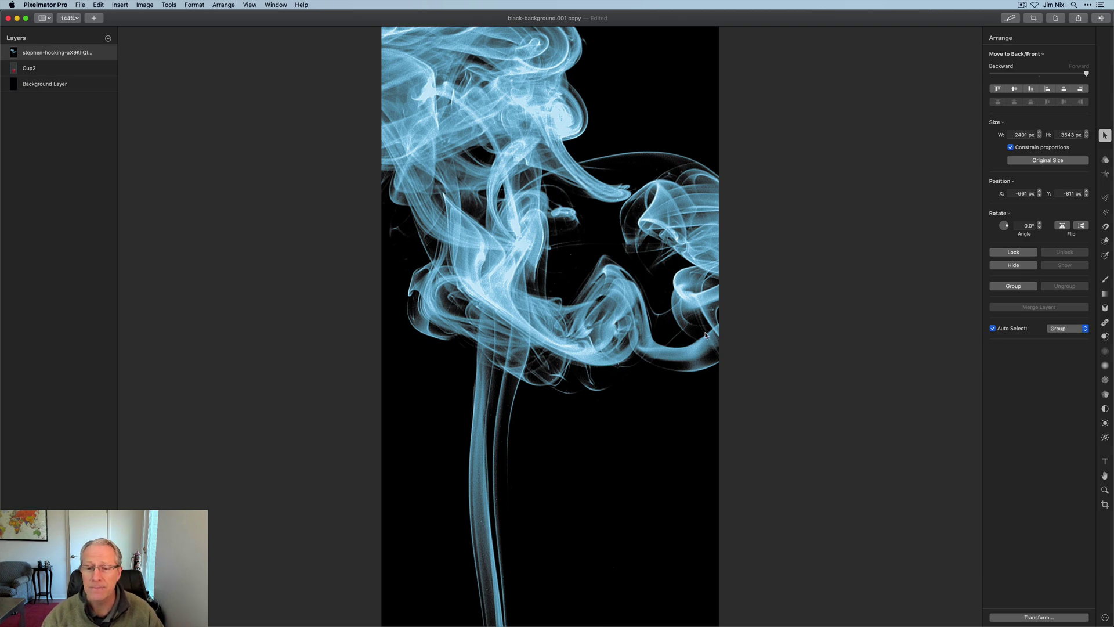
{"action": "left_click_drag", "start_coordinate": [925, 324], "coordinate": [600, 246]}
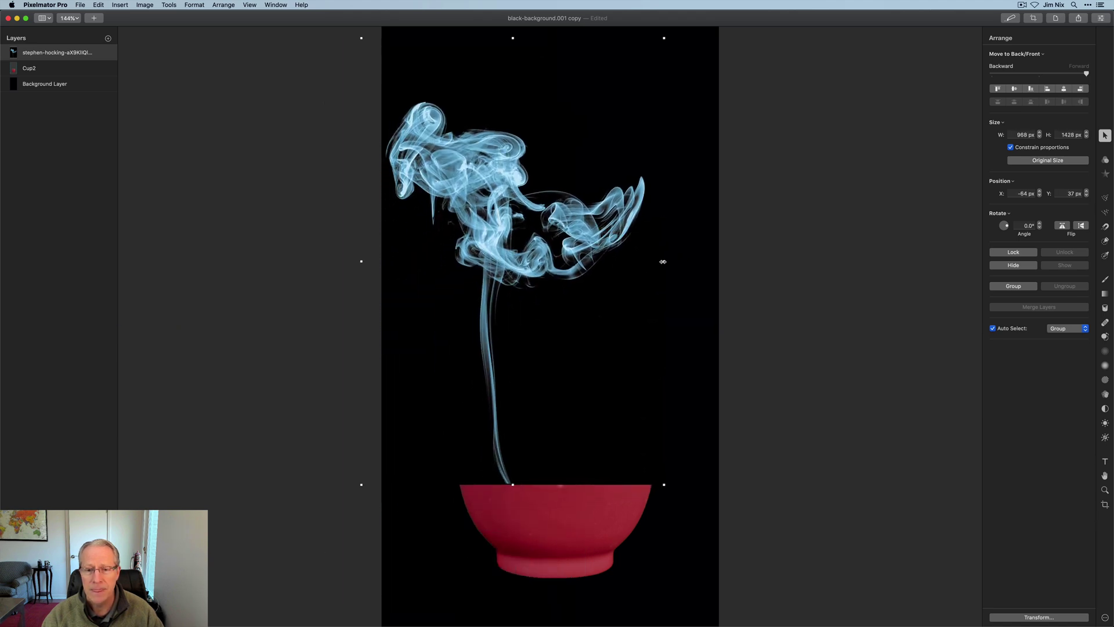
Scale the smoke layer to about 726×1070 px and place it at 199, 25 above the cup's rim.
{"action": "left_click_drag", "start_coordinate": [663, 262], "coordinate": [587, 262]}
{"action": "left_click_drag", "start_coordinate": [510, 283], "coordinate": [590, 222]}
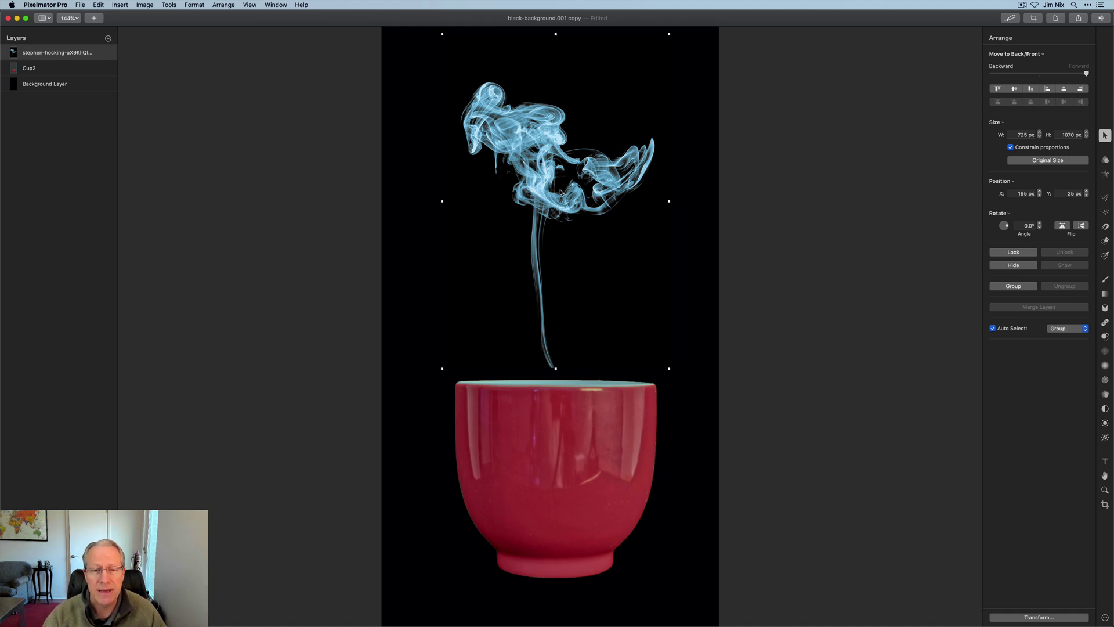
{"action": "left_click_drag", "start_coordinate": [561, 183], "coordinate": [561, 181]}
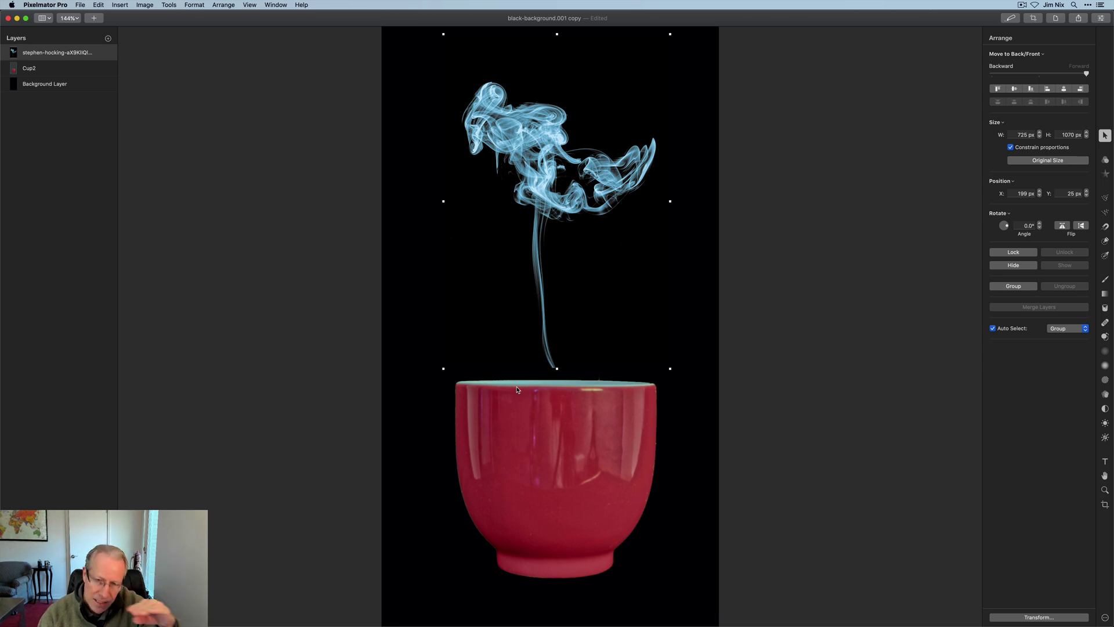
Enlarge the smoke layer to 753×1110 px at position 201, 43, centred on the cup.
{"action": "mouse_move", "coordinate": [543, 277]}
{"action": "left_mouse_down"}
{"action": "mouse_move", "coordinate": [560, 232]}
{"action": "mouse_move", "coordinate": [547, 293]}
{"action": "left_mouse_up"}
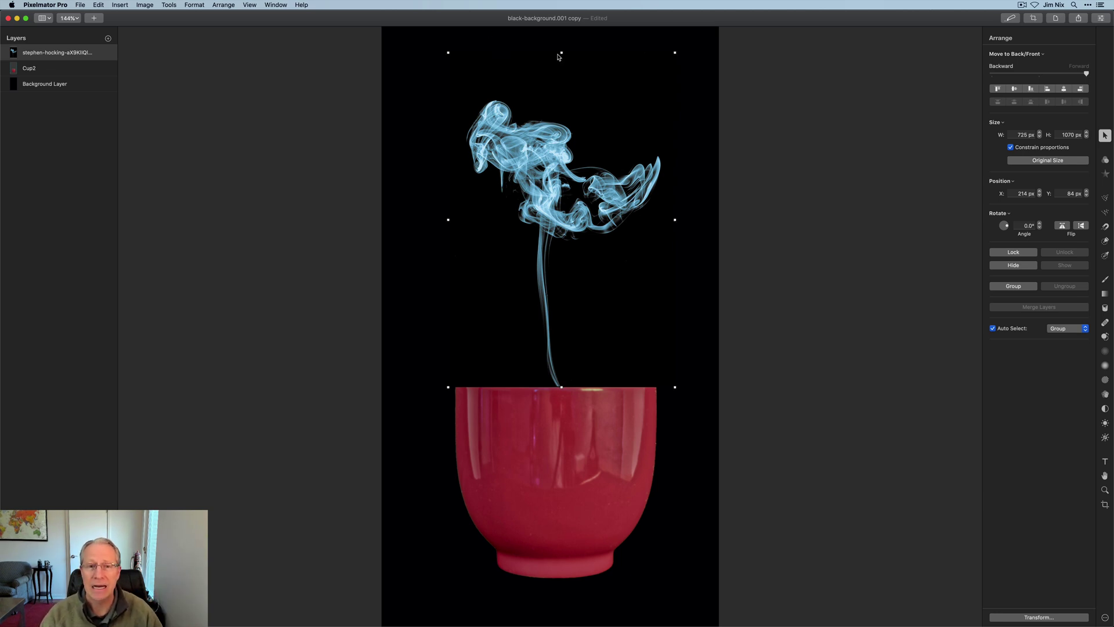
{"action": "left_click_drag", "start_coordinate": [561, 55], "coordinate": [563, 42]}
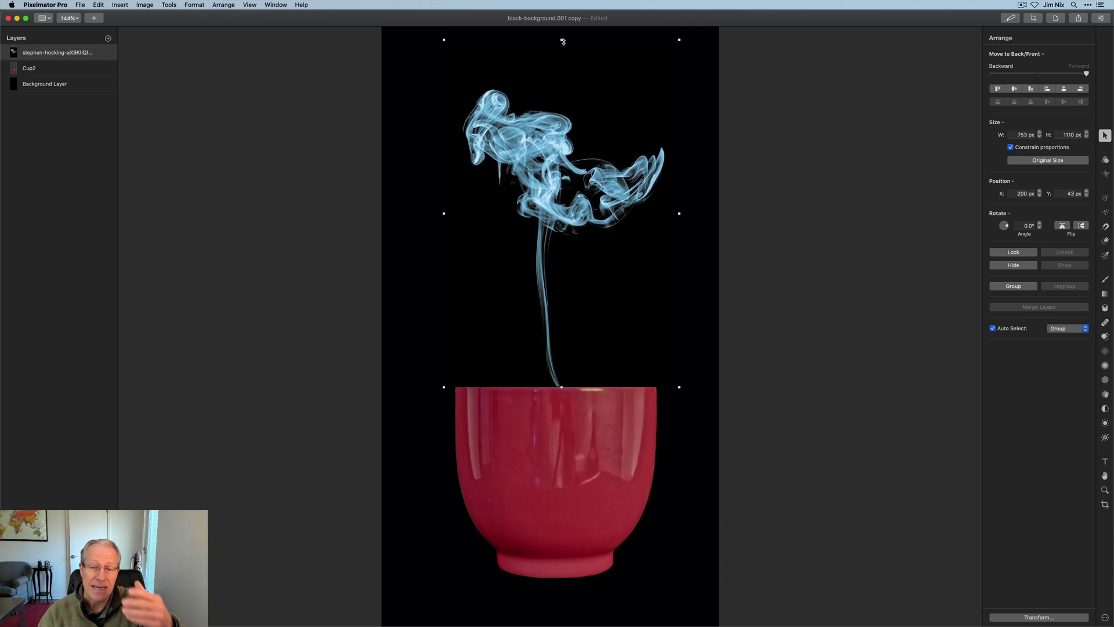
{"action": "left_click_drag", "start_coordinate": [534, 184], "coordinate": [535, 184]}
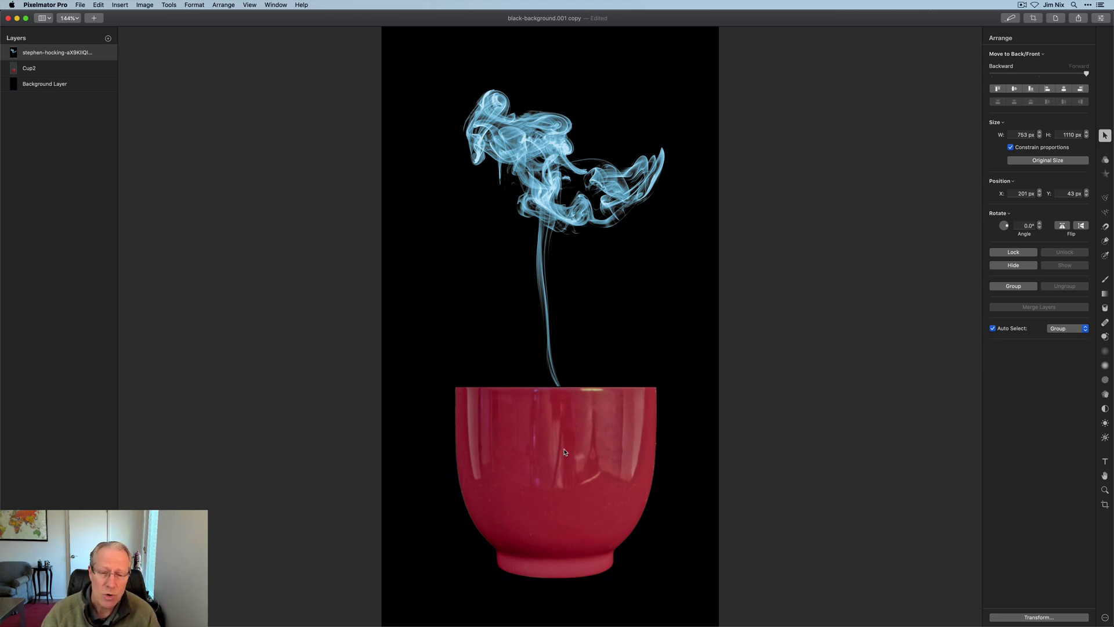
Give the Cup2 layer saturation 79%, exposure −46% and contrast 39% in Color Adjustments.
{"action": "left_click", "coordinate": [43, 70]}
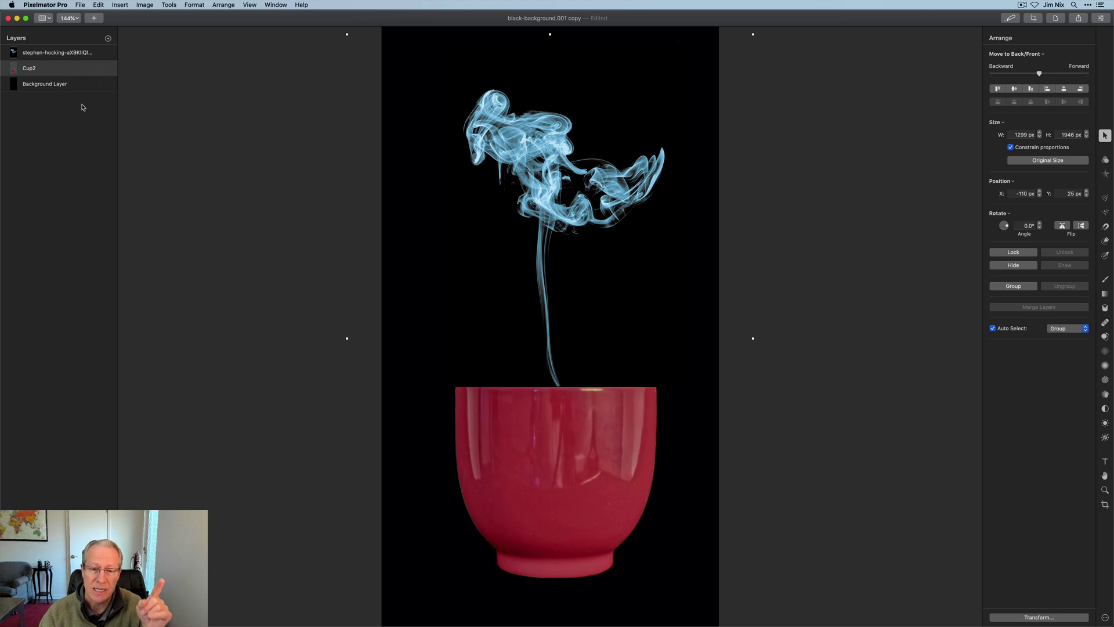
{"action": "left_click", "coordinate": [1105, 161]}
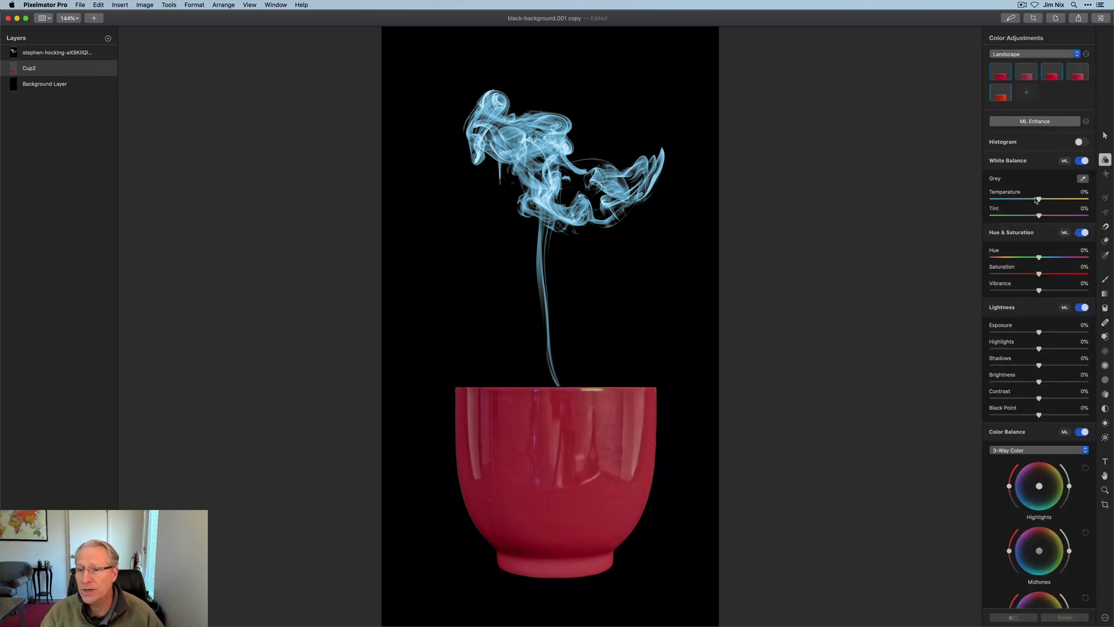
{"action": "left_click_drag", "start_coordinate": [1039, 273], "coordinate": [1079, 271]}
{"action": "left_click_drag", "start_coordinate": [1039, 332], "coordinate": [1028, 333]}
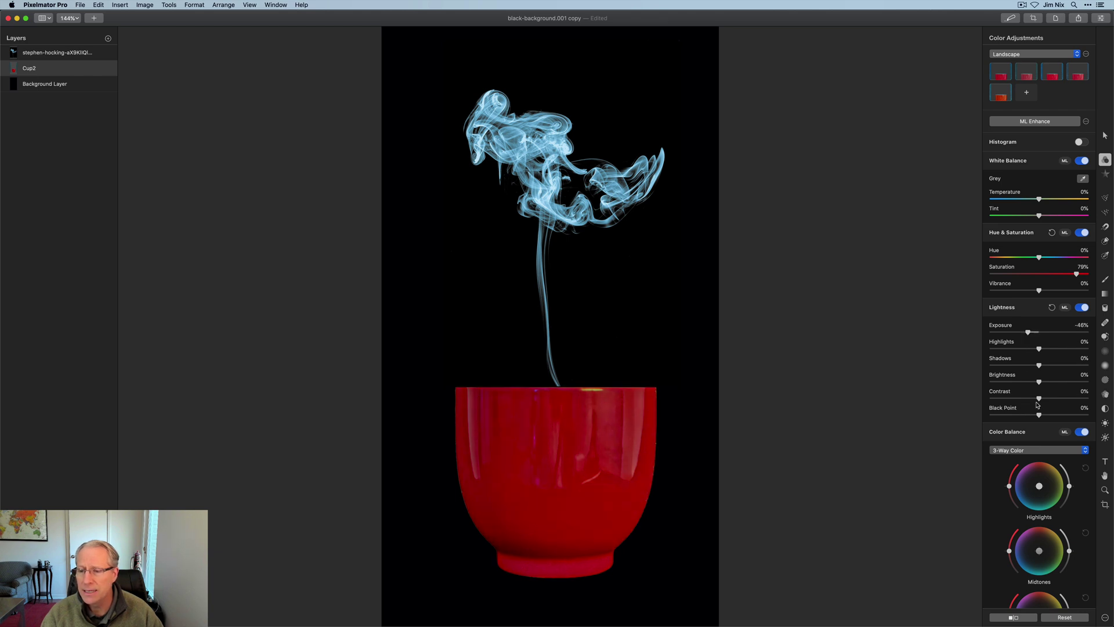
{"action": "mouse_move", "coordinate": [1039, 399]}
{"action": "left_mouse_down"}
{"action": "mouse_move", "coordinate": [1058, 399]}
{"action": "mouse_move", "coordinate": [1018, 415]}
{"action": "mouse_move", "coordinate": [1050, 416]}
{"action": "mouse_move", "coordinate": [1017, 416]}
{"action": "mouse_move", "coordinate": [1033, 383]}
{"action": "mouse_move", "coordinate": [1062, 383]}
{"action": "mouse_move", "coordinate": [1044, 386]}
{"action": "left_mouse_up"}
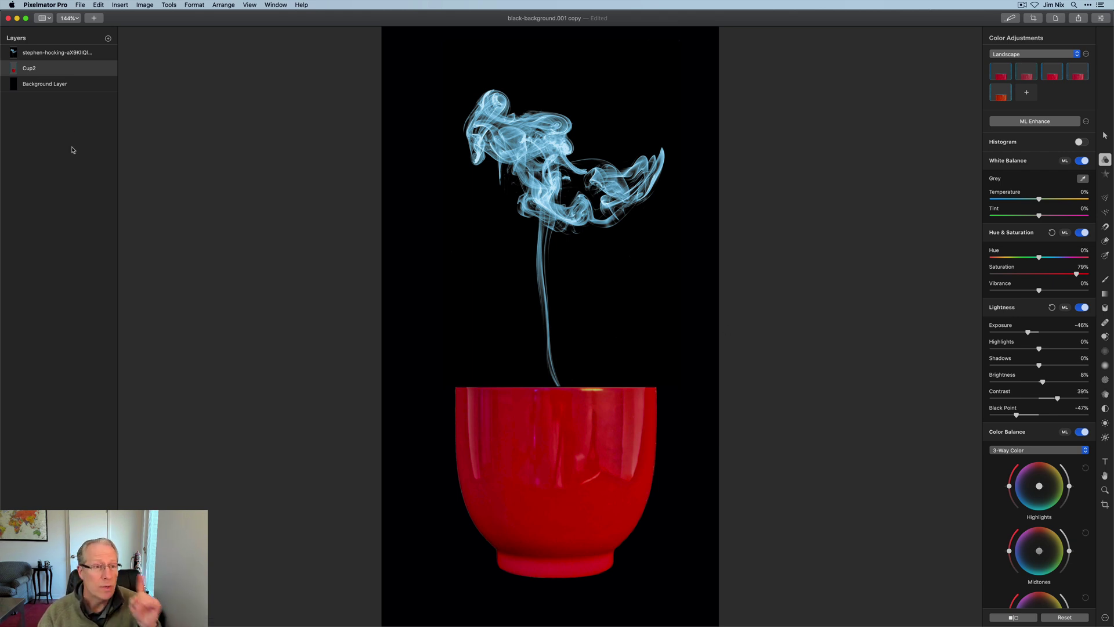
Raise the smoke layer's brightness to 37% in Color Adjustments.
{"action": "left_click", "coordinate": [76, 56]}
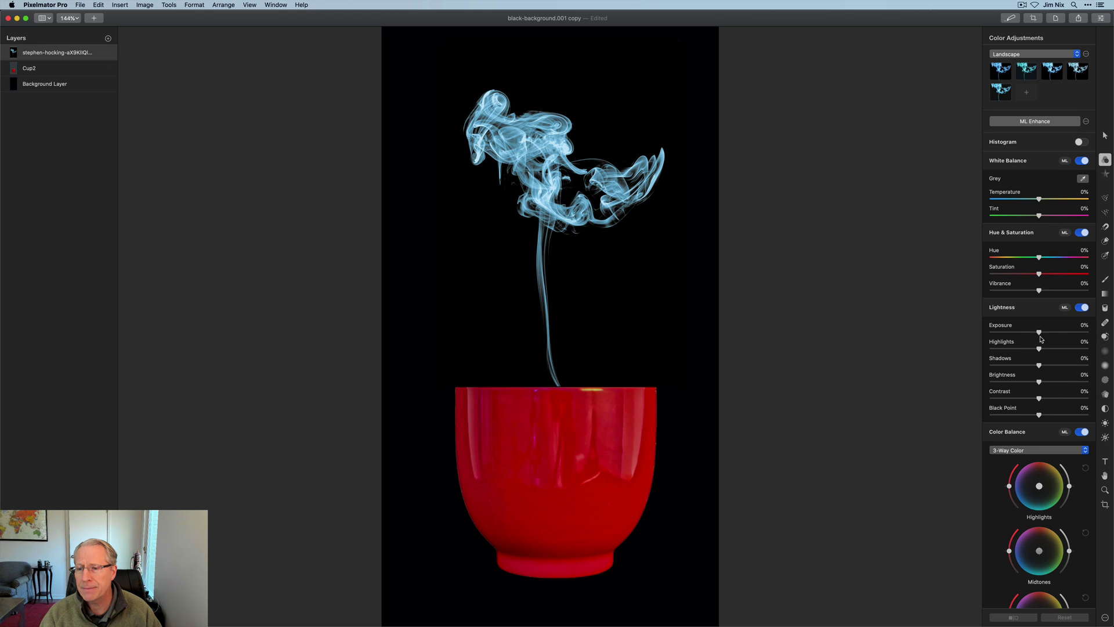
{"action": "mouse_move", "coordinate": [1039, 332]}
{"action": "left_mouse_down"}
{"action": "mouse_move", "coordinate": [1063, 334]}
{"action": "mouse_move", "coordinate": [1041, 333]}
{"action": "left_mouse_up"}
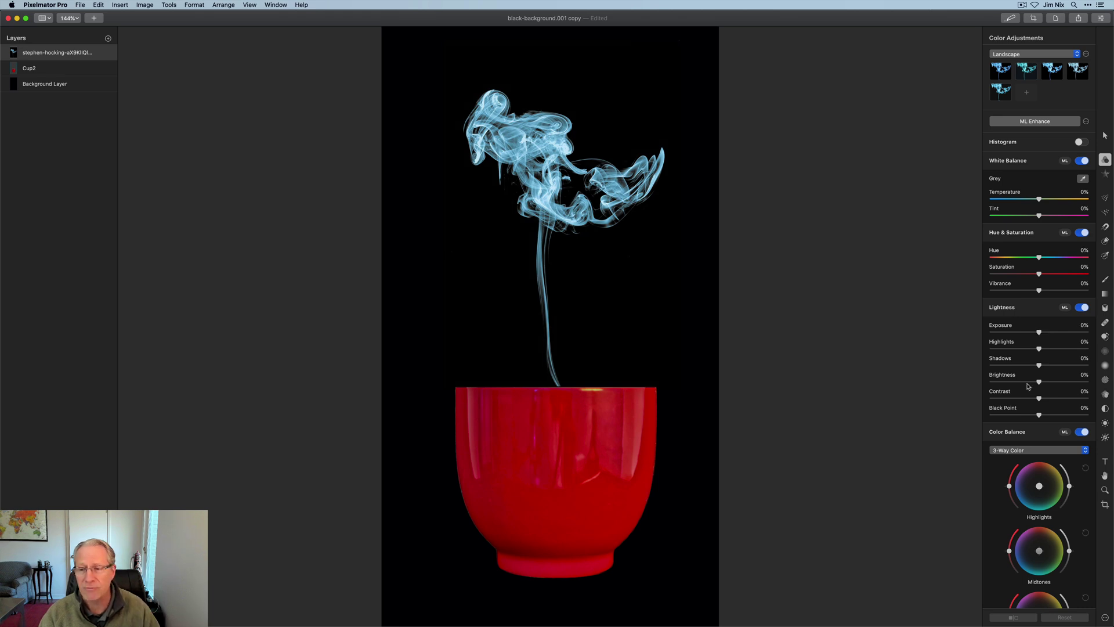
{"action": "left_click_drag", "start_coordinate": [1038, 382], "coordinate": [1056, 383]}
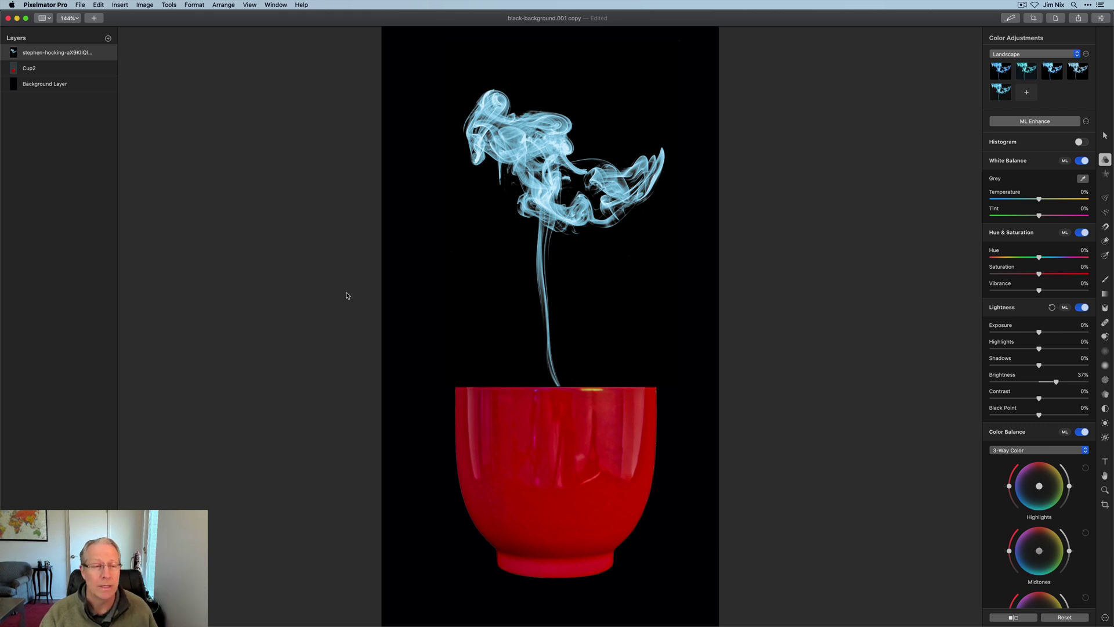
Add a new text layer whose placeholder is replaced with 'Cup of tea?'.
{"action": "left_click", "coordinate": [108, 39]}
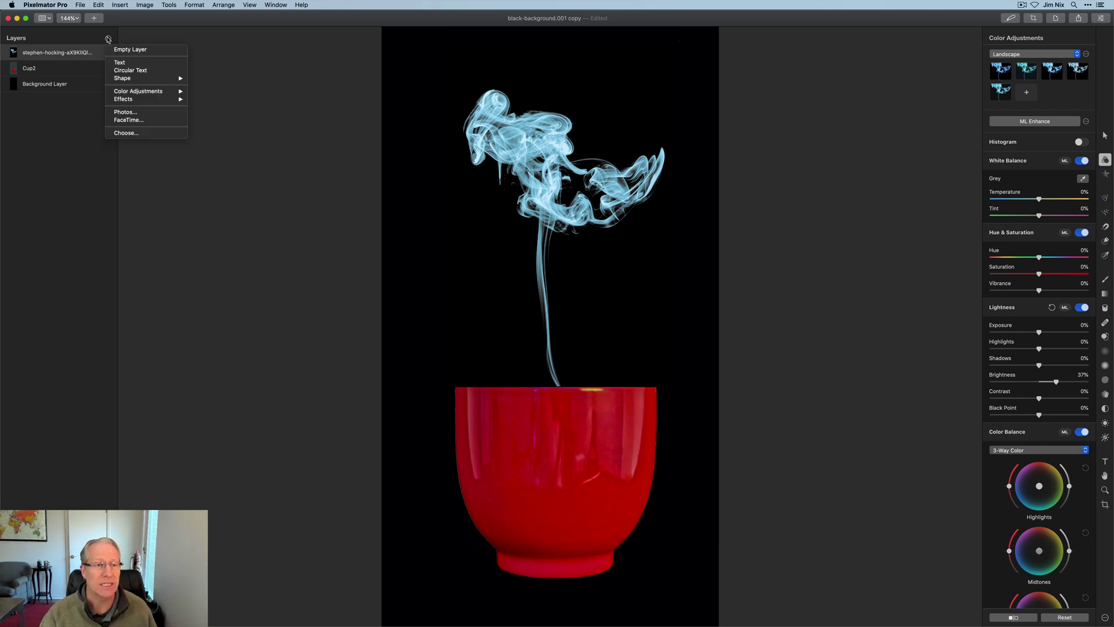
{"action": "left_click", "coordinate": [119, 64]}
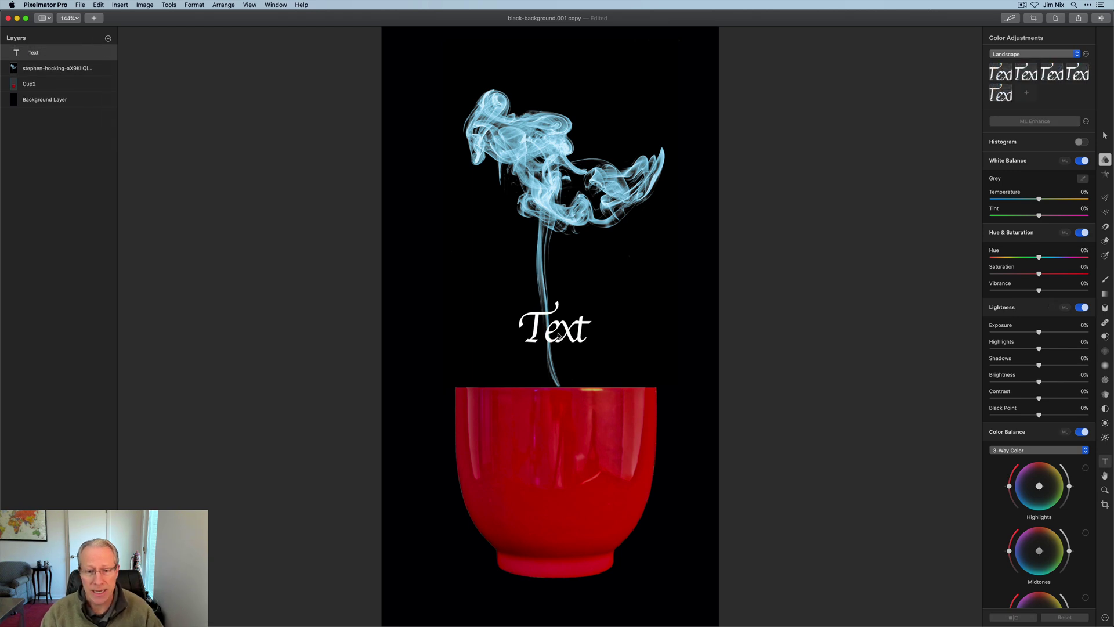
{"action": "double_click", "coordinate": [558, 336]}
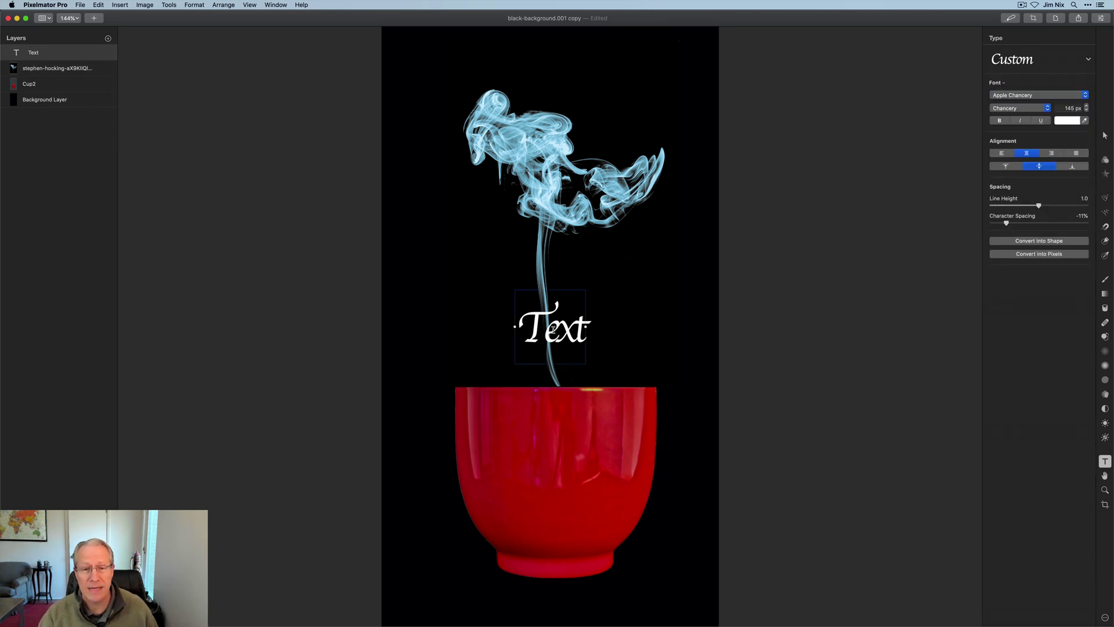
{"action": "key", "text": "super+a"}
{"action": "type", "text": "Cup"}
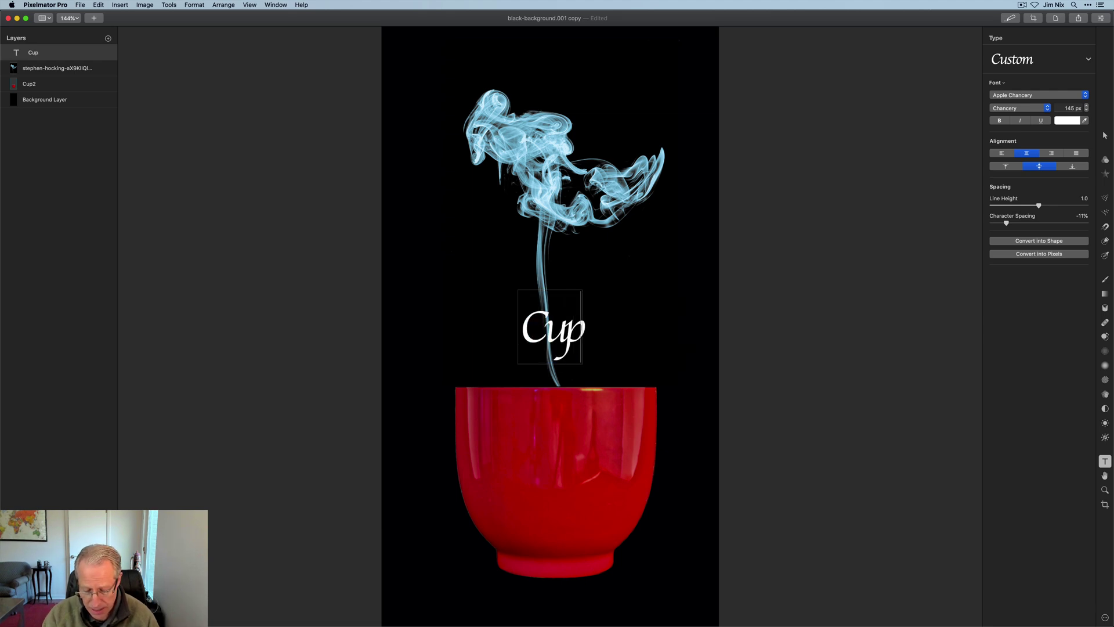
{"action": "type", "text": " of tea?"}
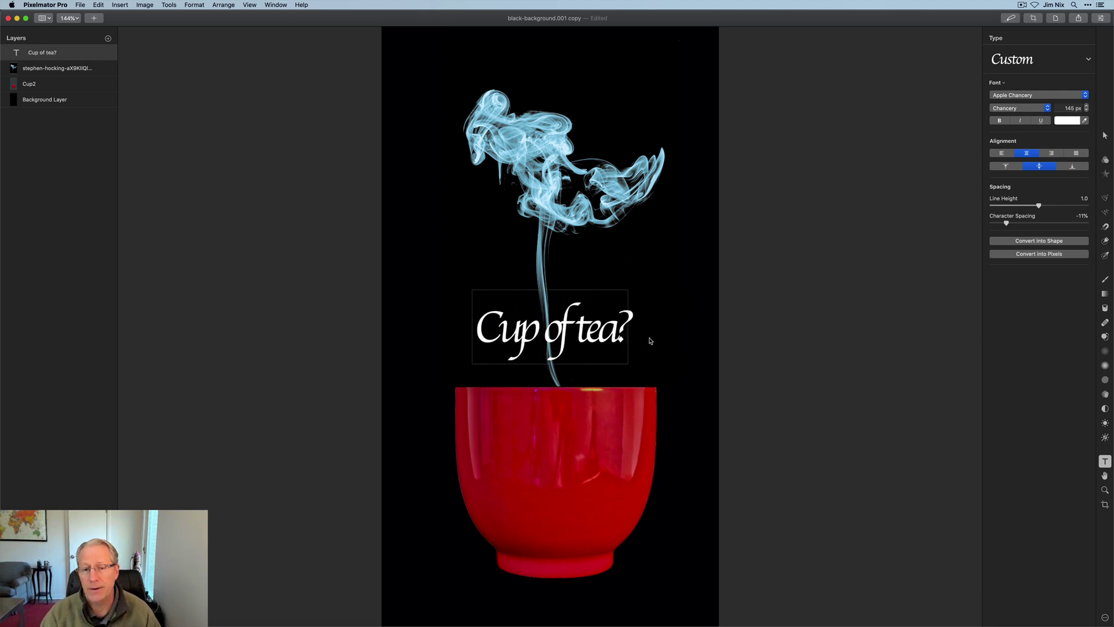
{"action": "left_click", "coordinate": [807, 347]}
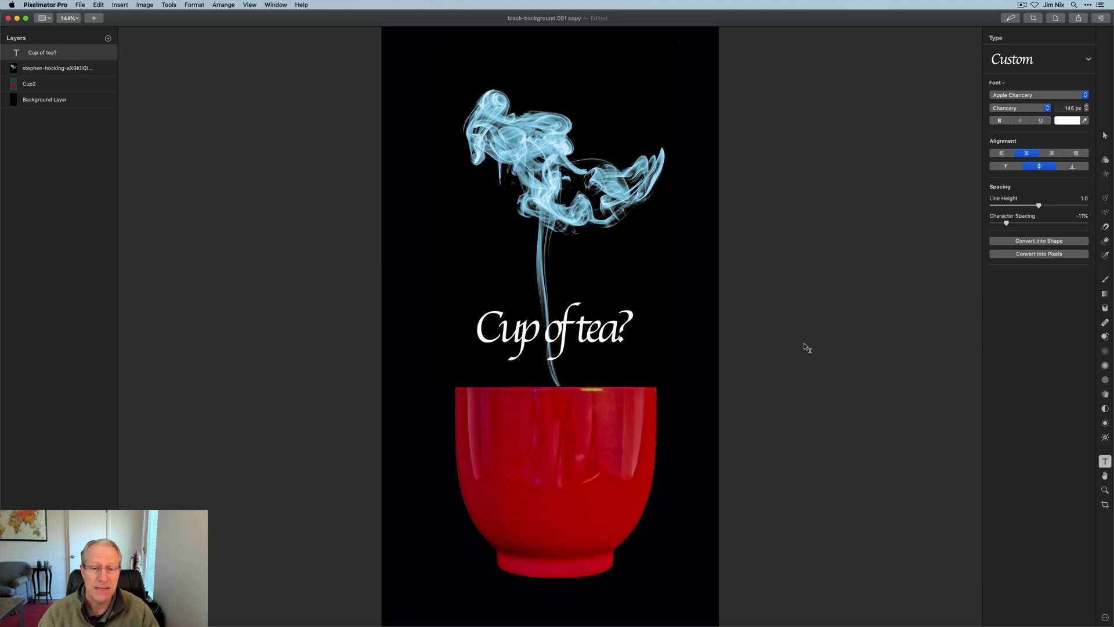
Move the caption up about 30 px and delete the 'a' so it reads 'Cup of te?'.
{"action": "left_click_drag", "start_coordinate": [579, 331], "coordinate": [573, 295]}
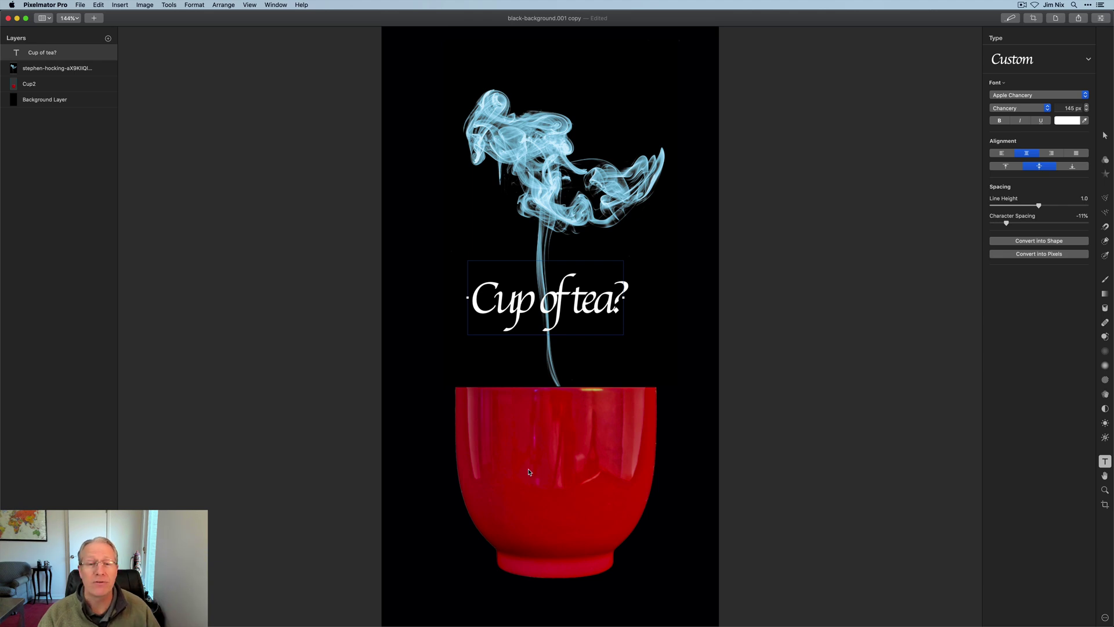
{"action": "left_click", "coordinate": [605, 275]}
{"action": "key", "text": "BackSpace"}
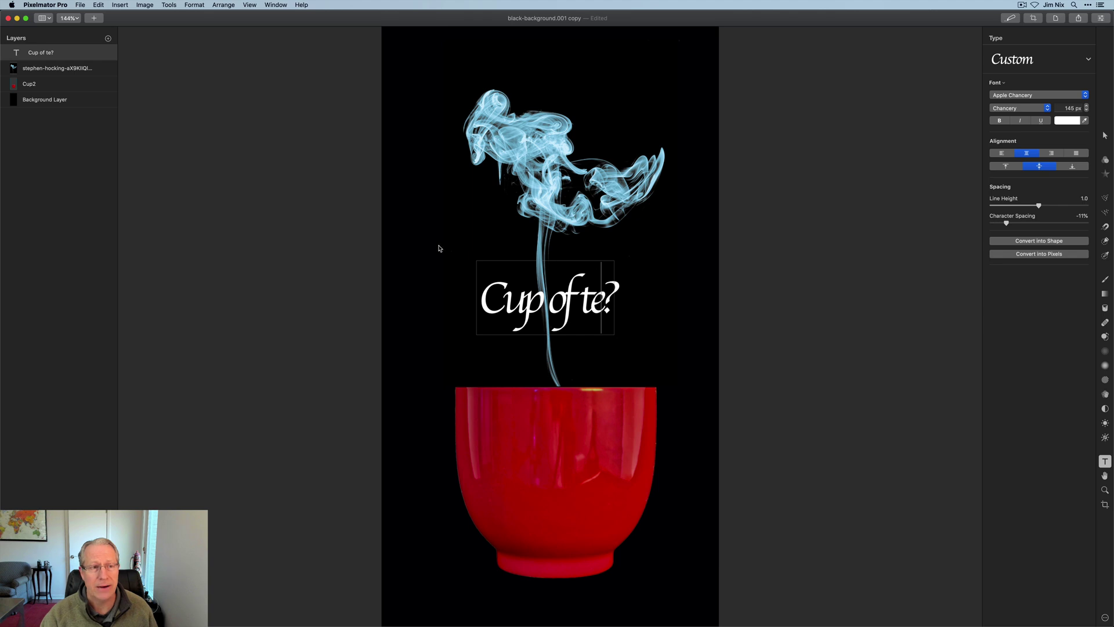
Delete the 'Cup of te?' text layer via its Layers panel context menu.
{"action": "right_click", "coordinate": [72, 55]}
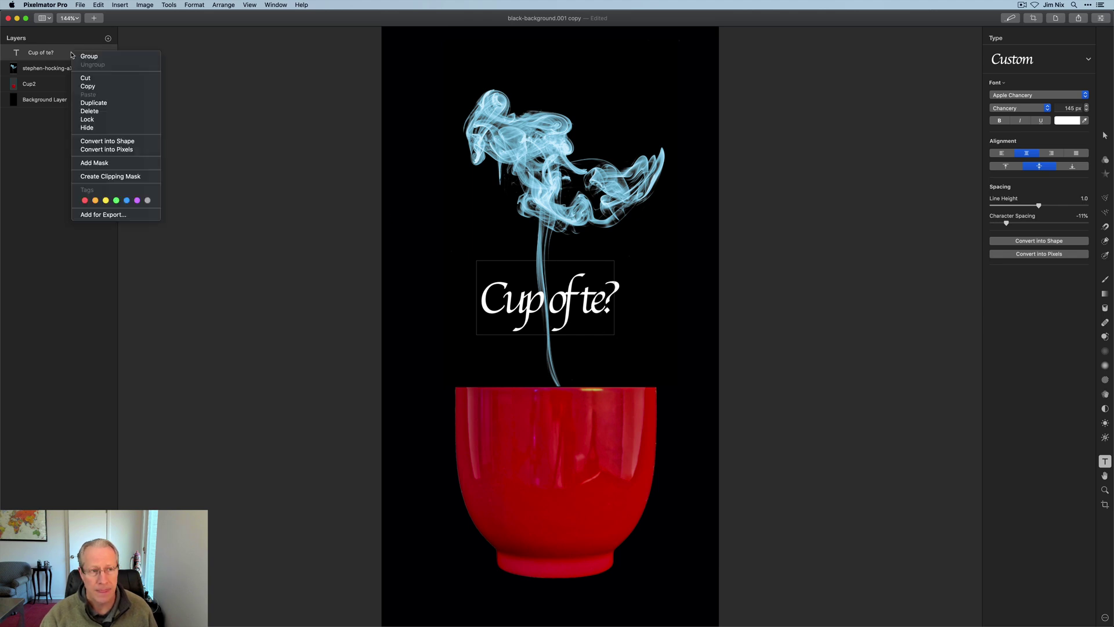
{"action": "left_click", "coordinate": [90, 111]}
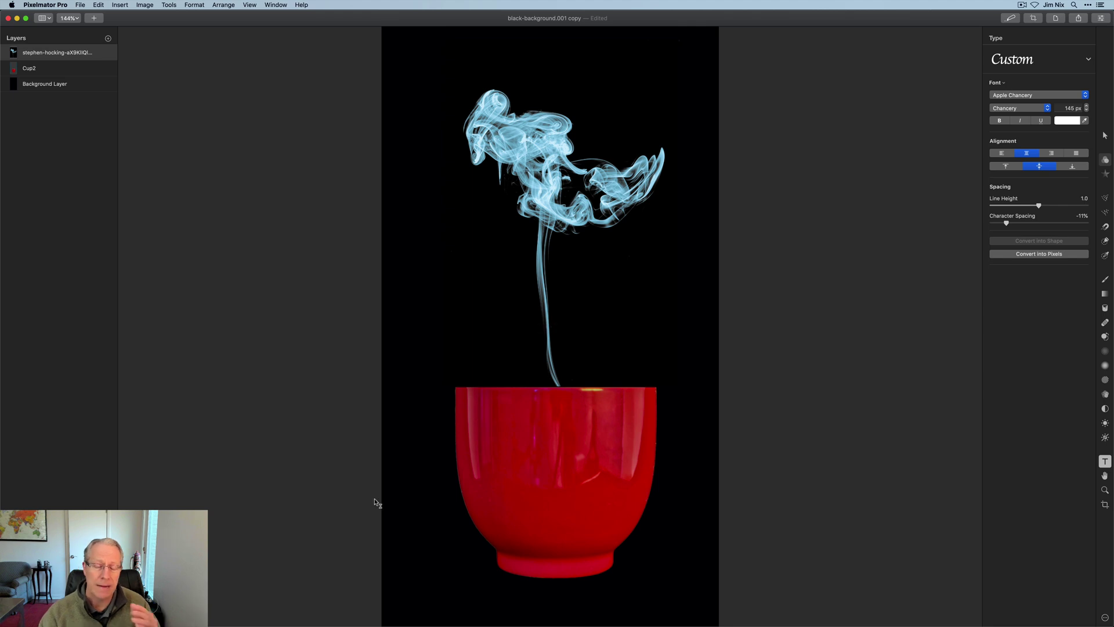